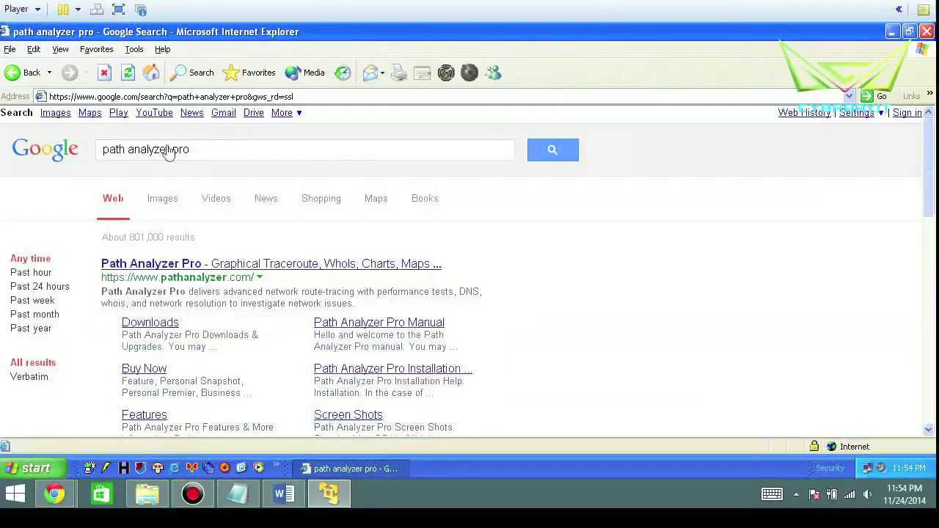
# Open the Path Analyzer Pro website from the search results and go to its downloads page.
pyautogui.click(169, 268)
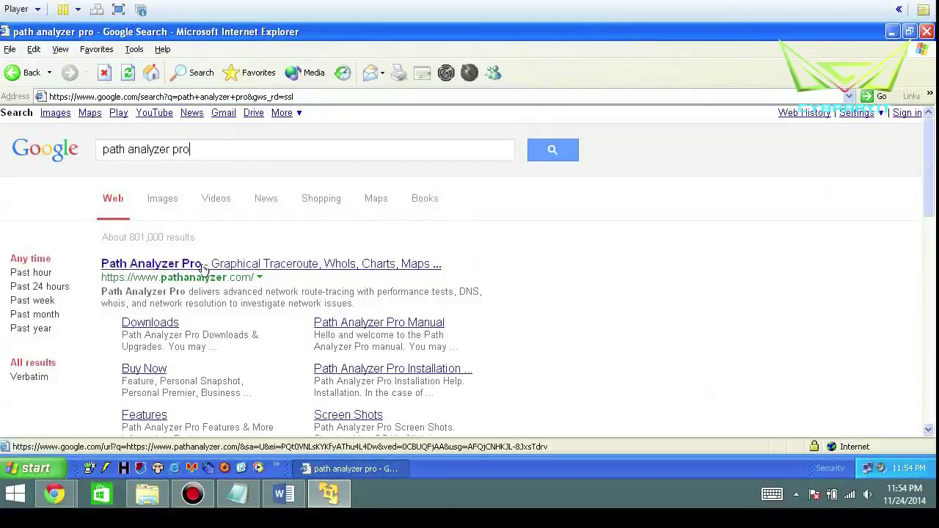
pyautogui.click(185, 266)
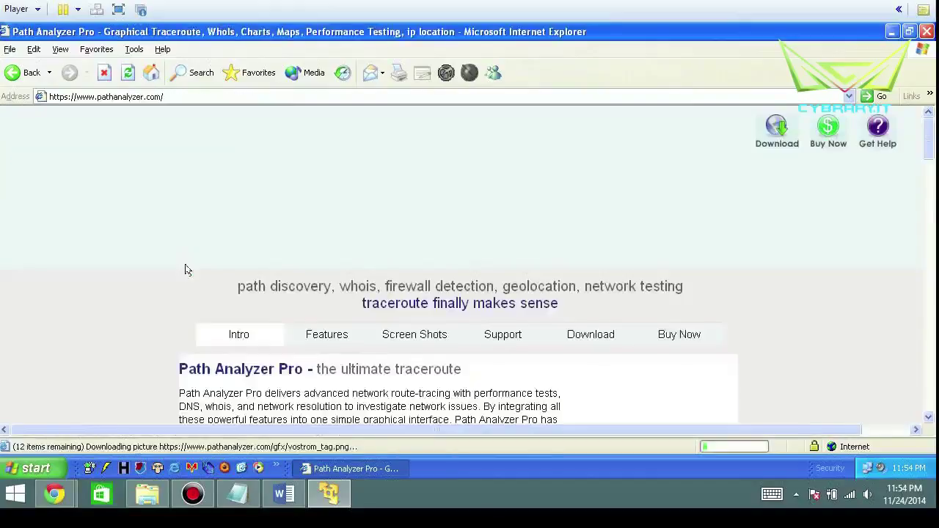
pyautogui.click(598, 340)
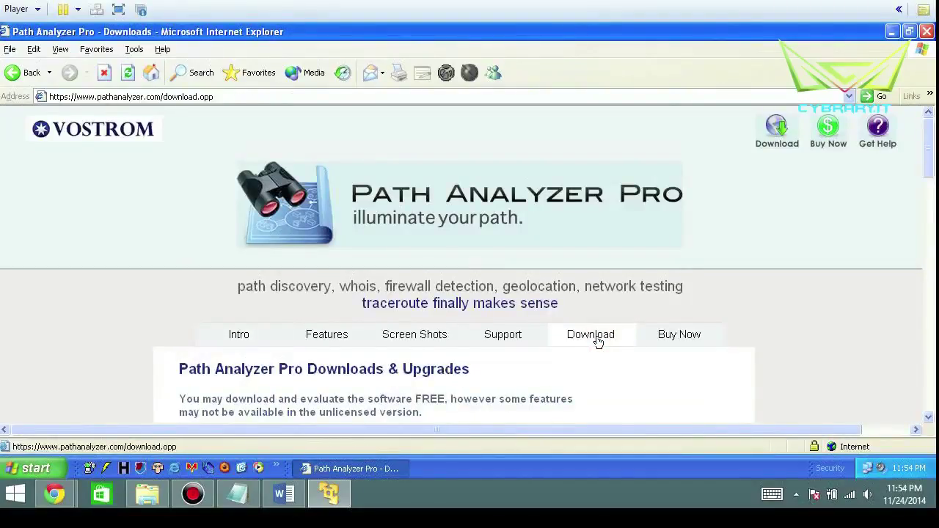
pyautogui.click(598, 341)
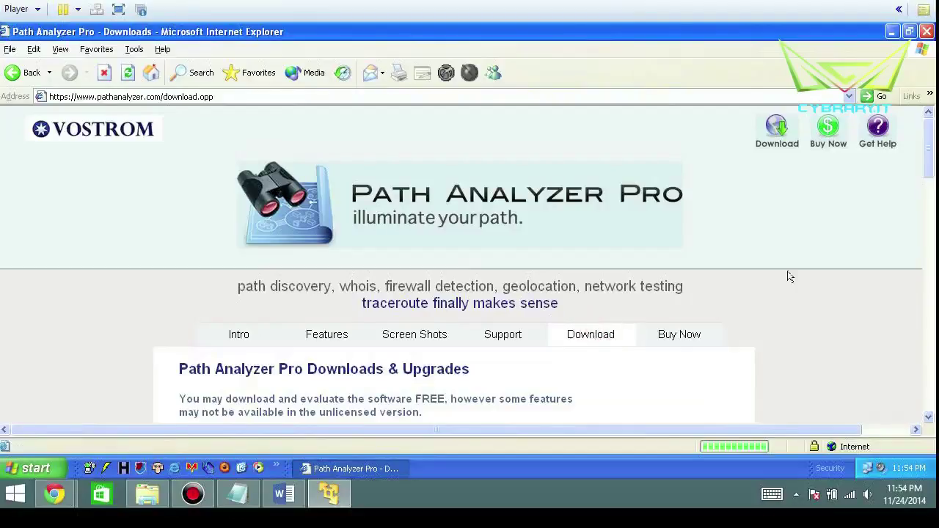
# Download Path Analyzer Pro 2.7 for Windows and run its installer.
pyautogui.moveTo(926, 162); pyautogui.dragTo(930, 240)
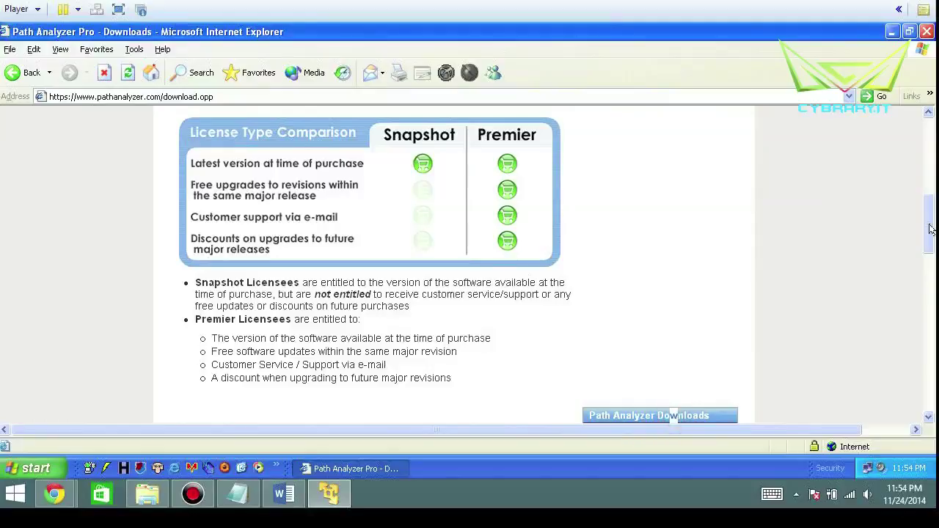
pyautogui.moveTo(930, 238); pyautogui.dragTo(931, 278)
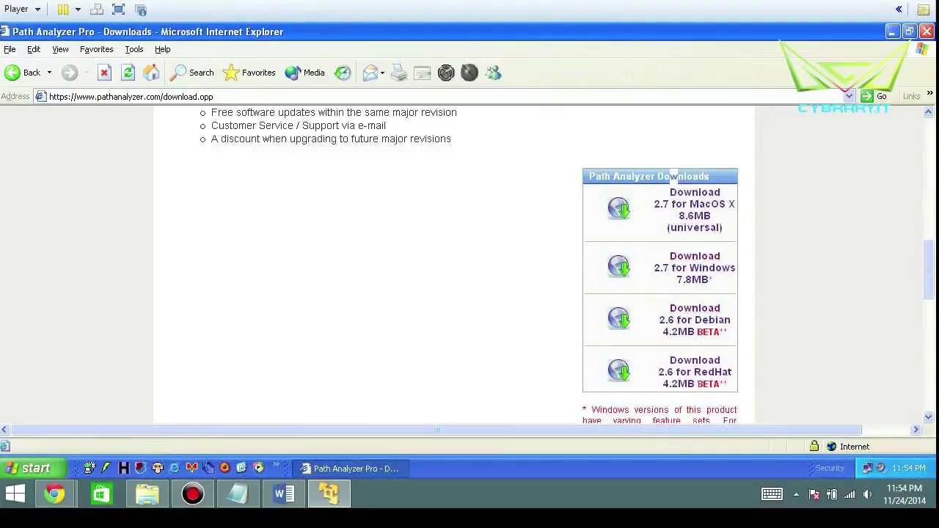
pyautogui.click(695, 257)
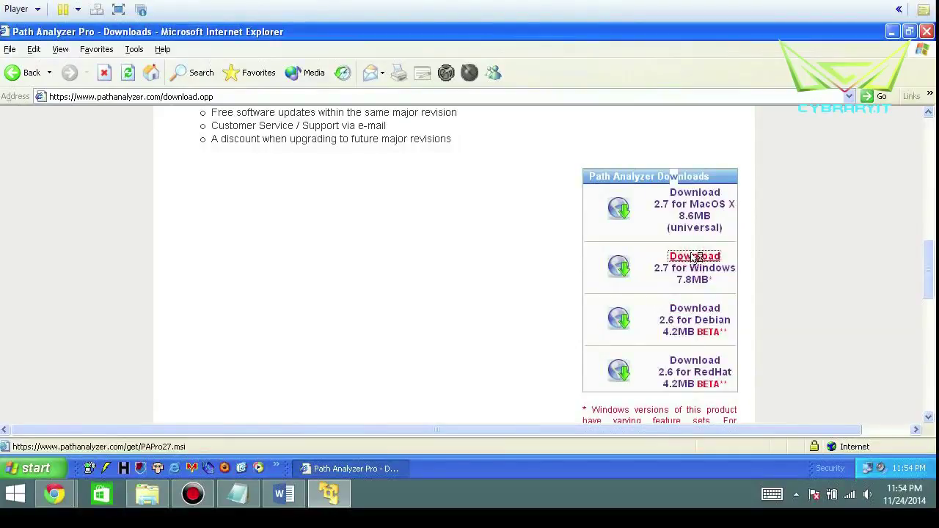
pyautogui.click(379, 312)
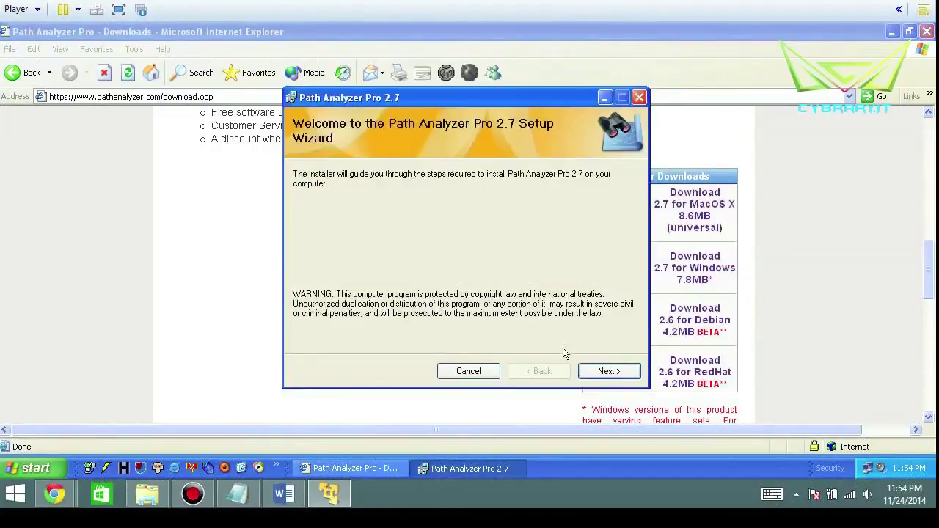
# Install Path Analyzer Pro 2.7, accepting the license agreement and keeping the default options, and close the setup wizard.
pyautogui.click(609, 371)
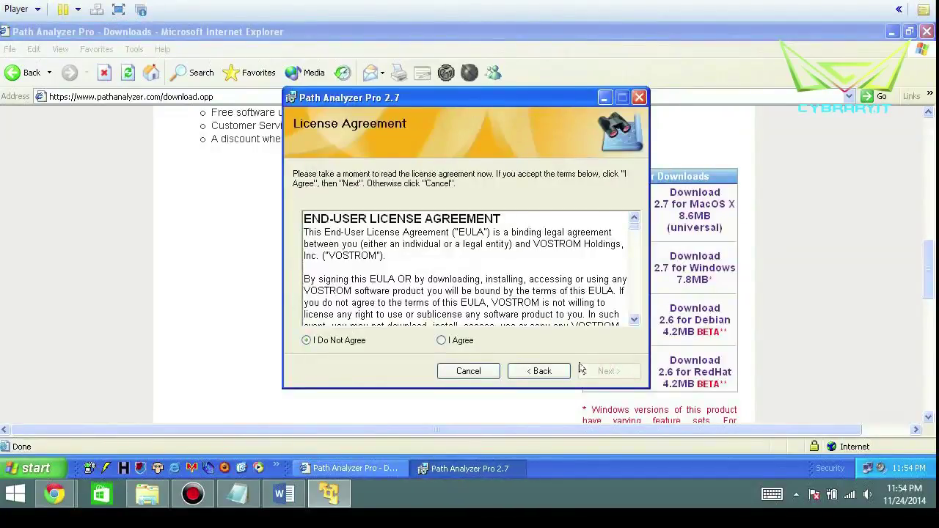
pyautogui.click(441, 341)
pyautogui.click(609, 372)
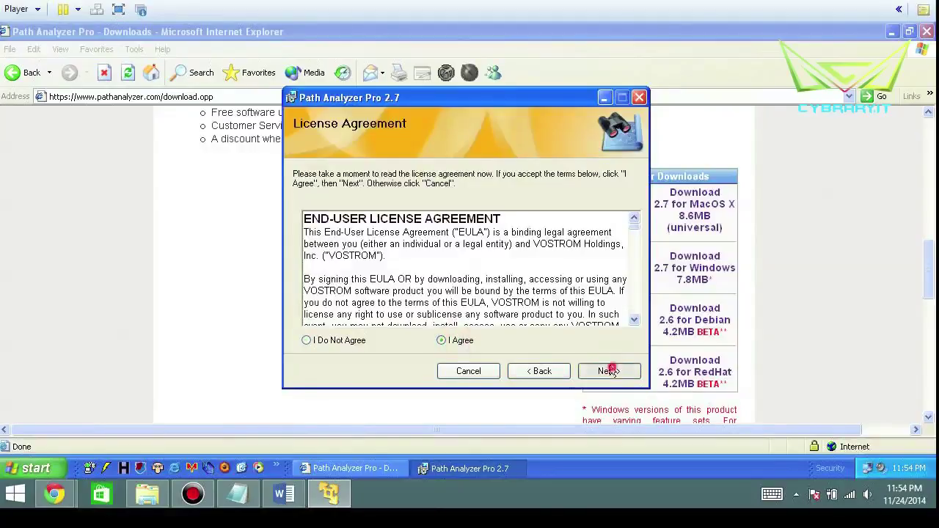
pyautogui.click(609, 372)
pyautogui.click(610, 371)
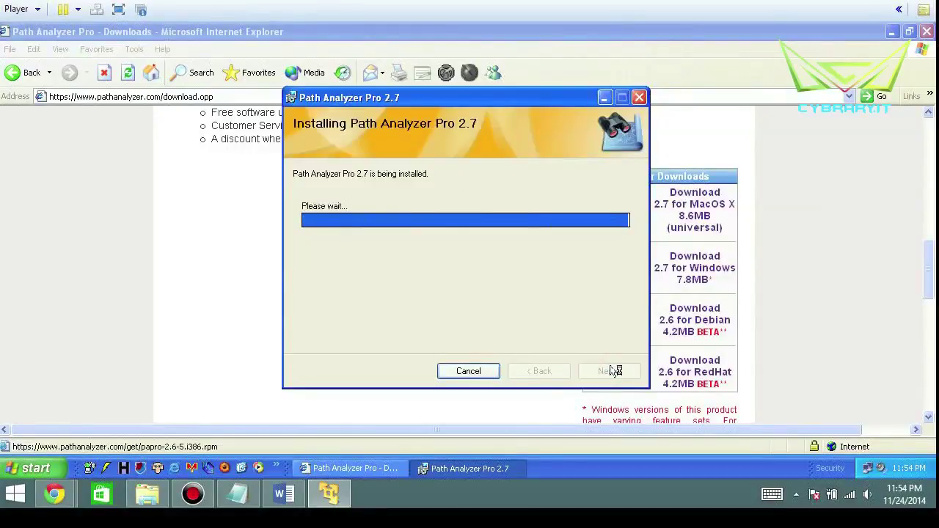
pyautogui.click(611, 371)
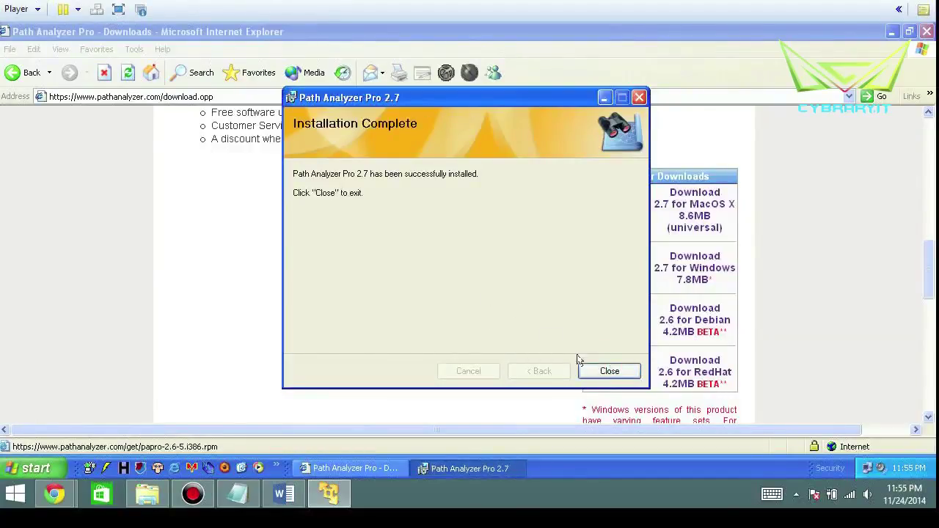
pyautogui.click(609, 371)
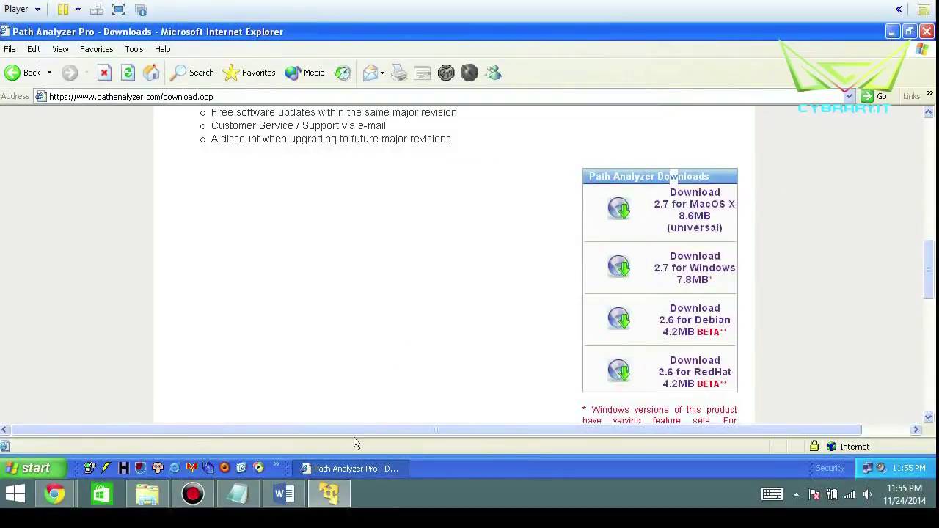
# Launch Path Analyzer Pro 2.7 from the installed programs and continue in evaluation mode.
pyautogui.click(30, 468)
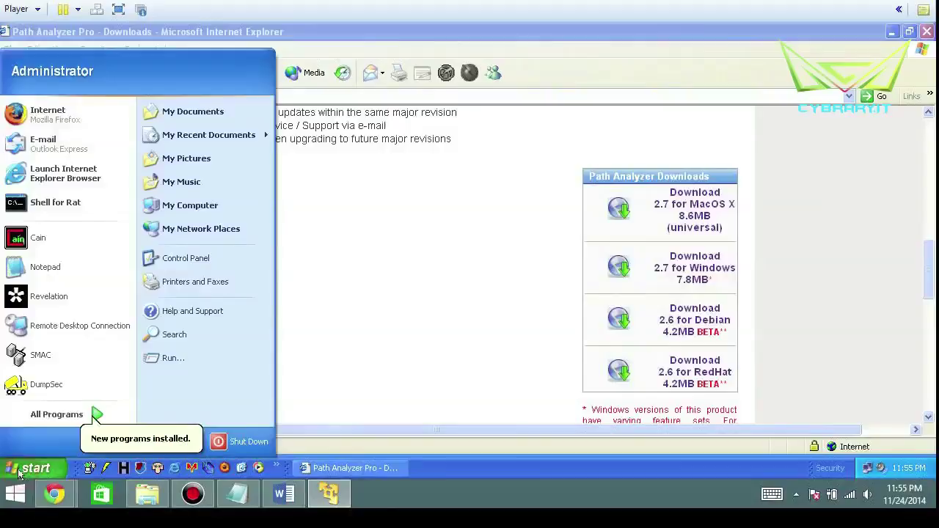
pyautogui.click(44, 412)
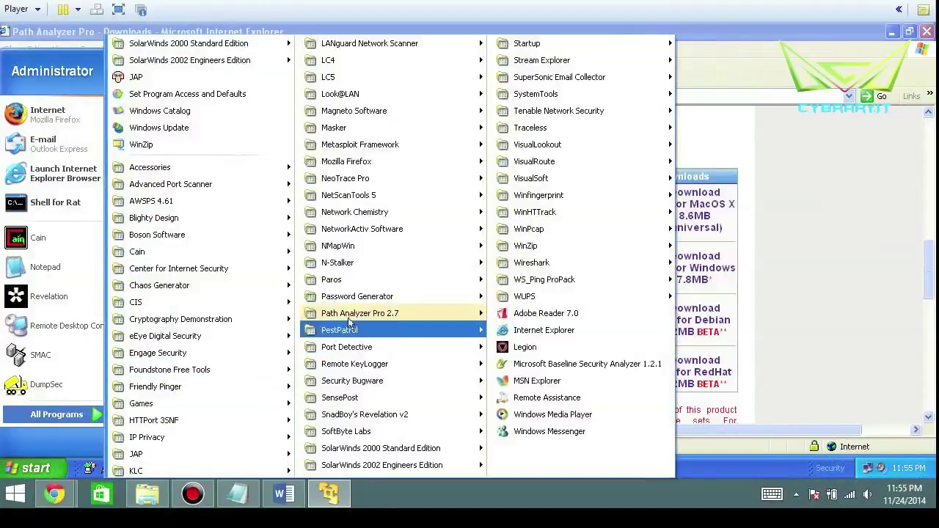
pyautogui.moveTo(387, 313)
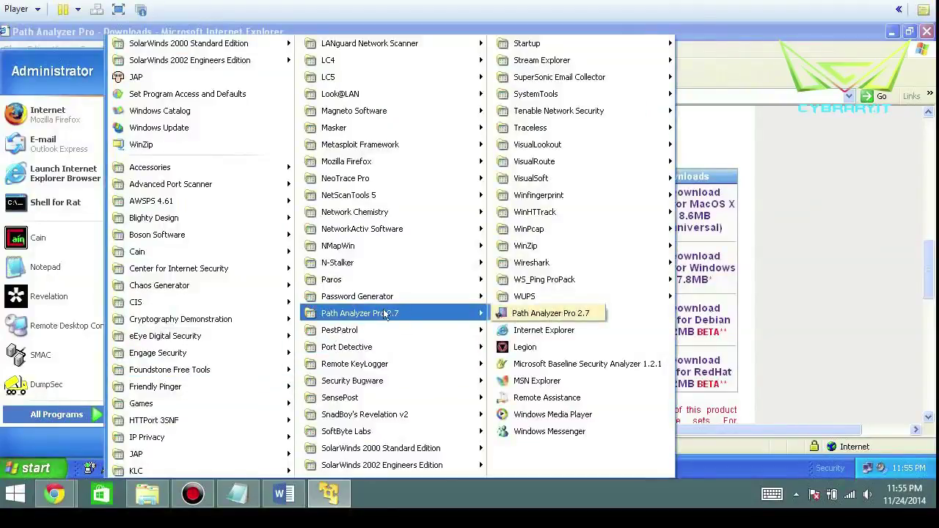
pyautogui.click(521, 314)
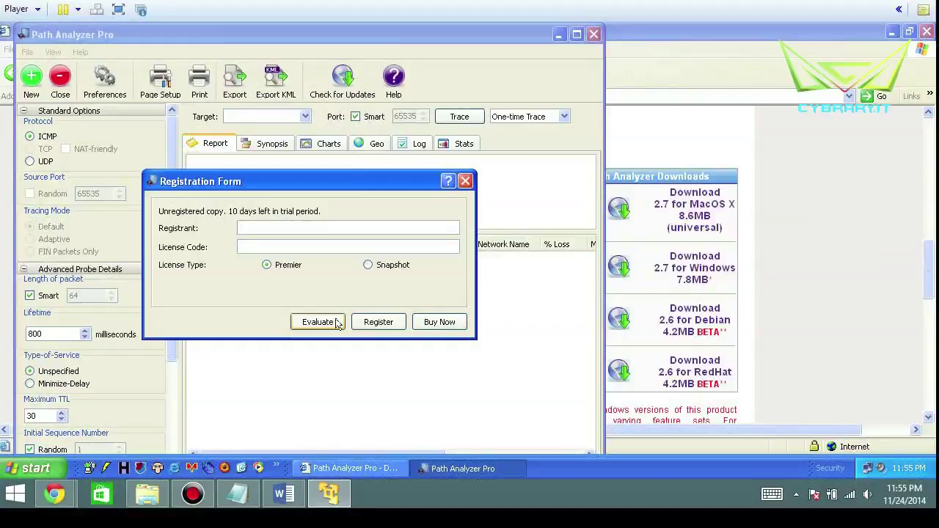
pyautogui.click(317, 322)
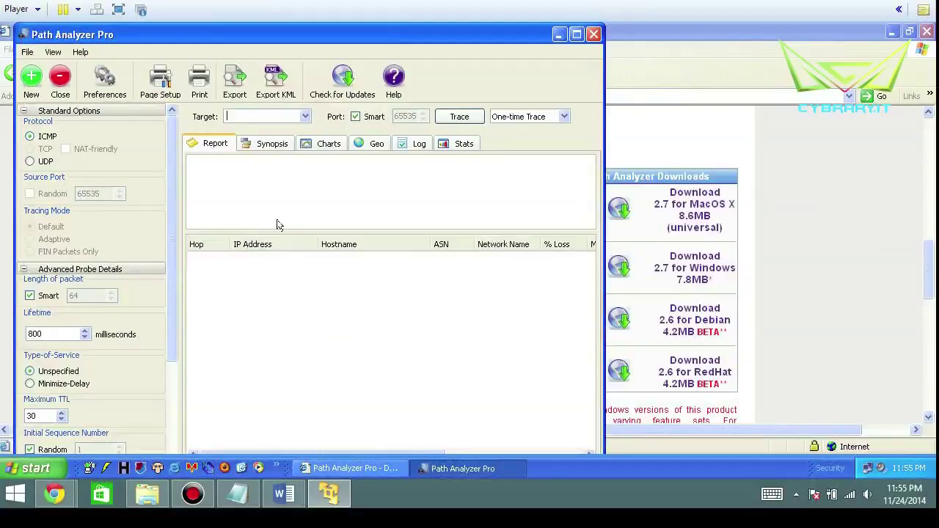
pyautogui.click(579, 32)
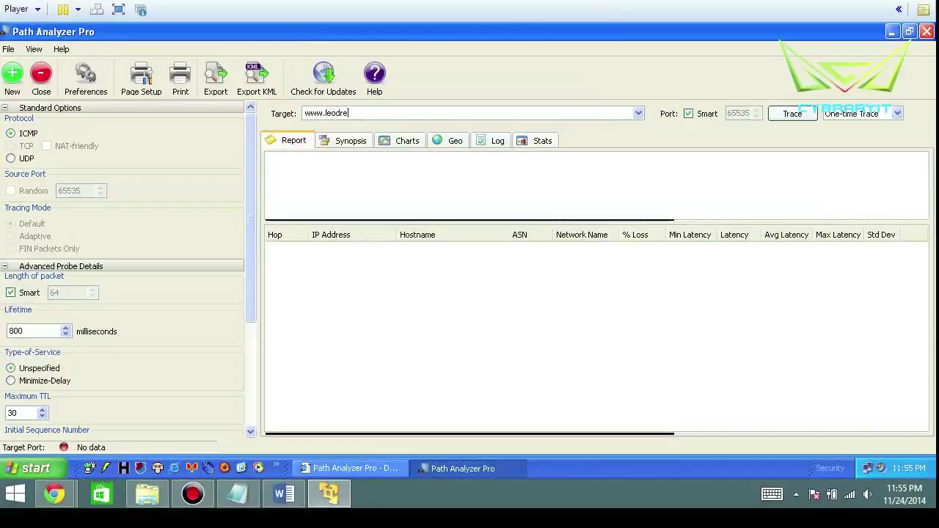
pyautogui.write('com')
pyautogui.press('Return')
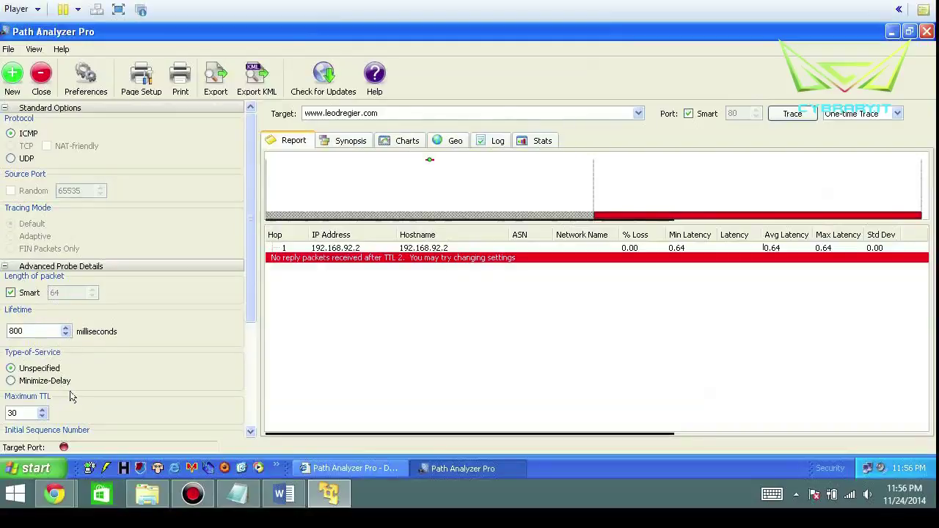
# Review the advanced probe and tracing settings and the entries in the trace report.
pyautogui.moveTo(249, 291); pyautogui.dragTo(246, 409)
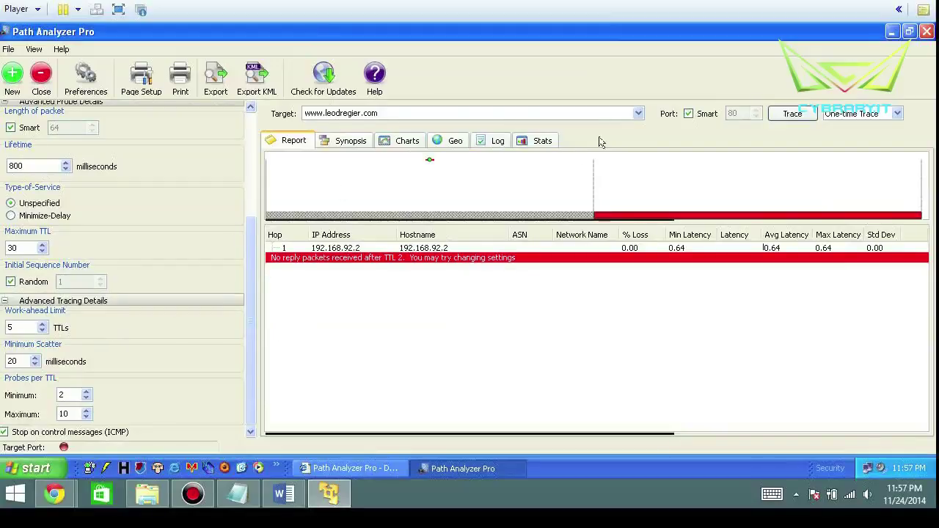
pyautogui.click(479, 178)
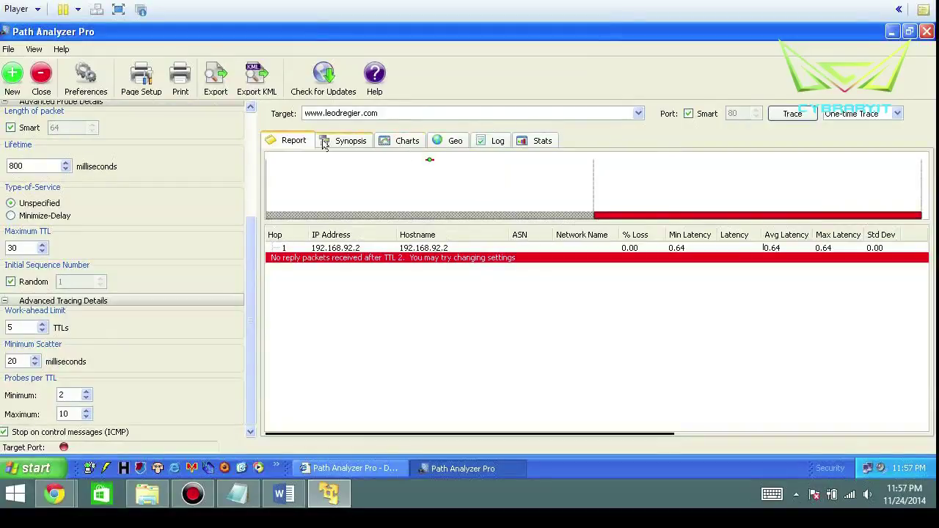
pyautogui.click(278, 144)
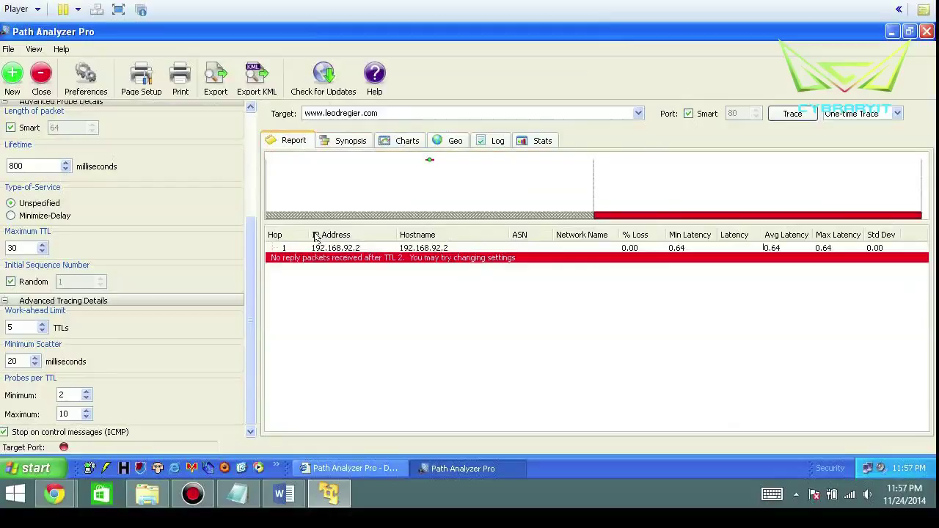
pyautogui.click(319, 258)
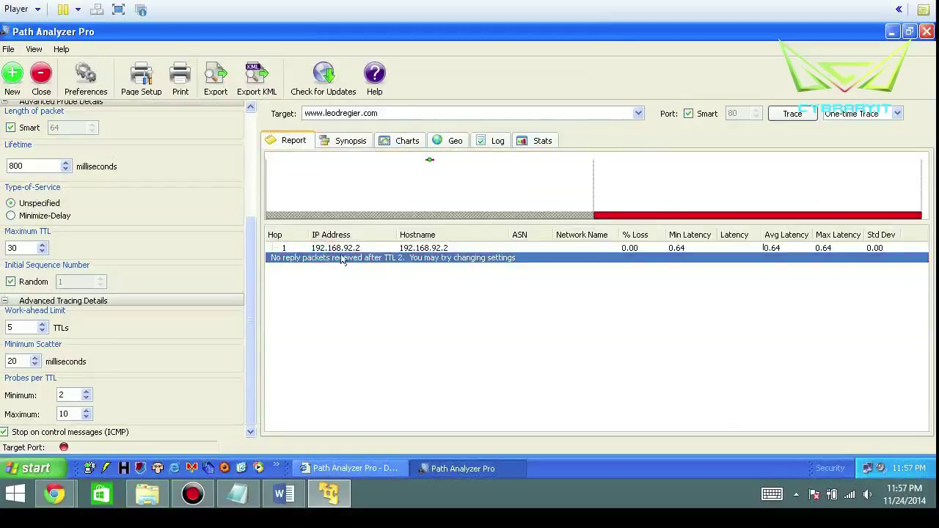
# Copy the IP address of hop 1 from the trace report.
pyautogui.click(378, 248)
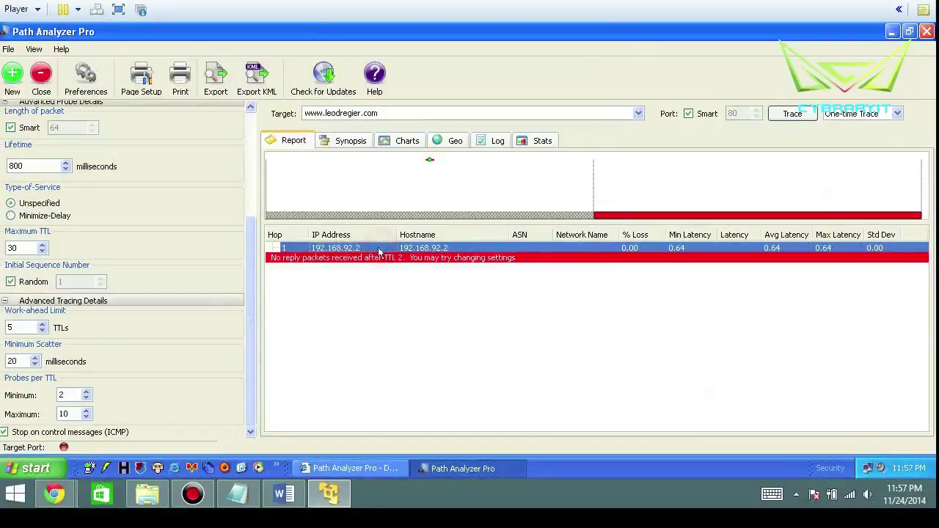
pyautogui.rightClick(379, 251)
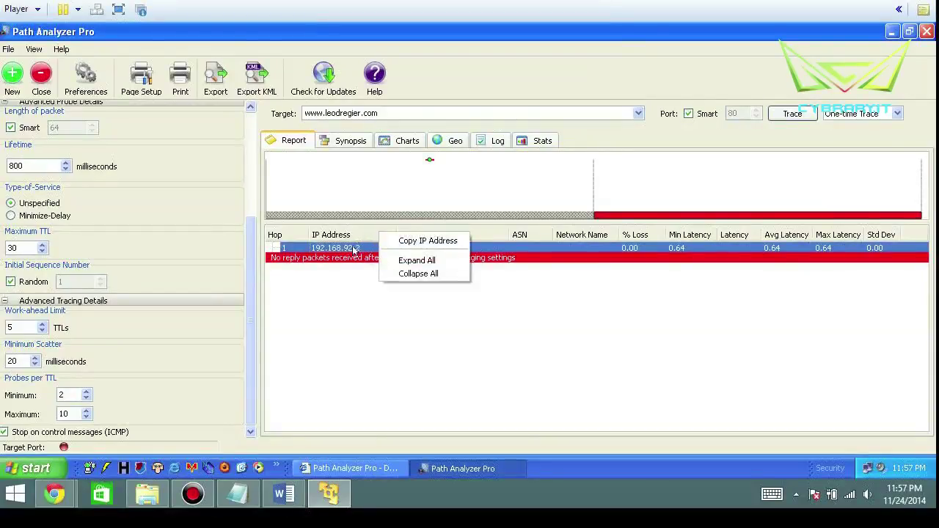
pyautogui.click(409, 244)
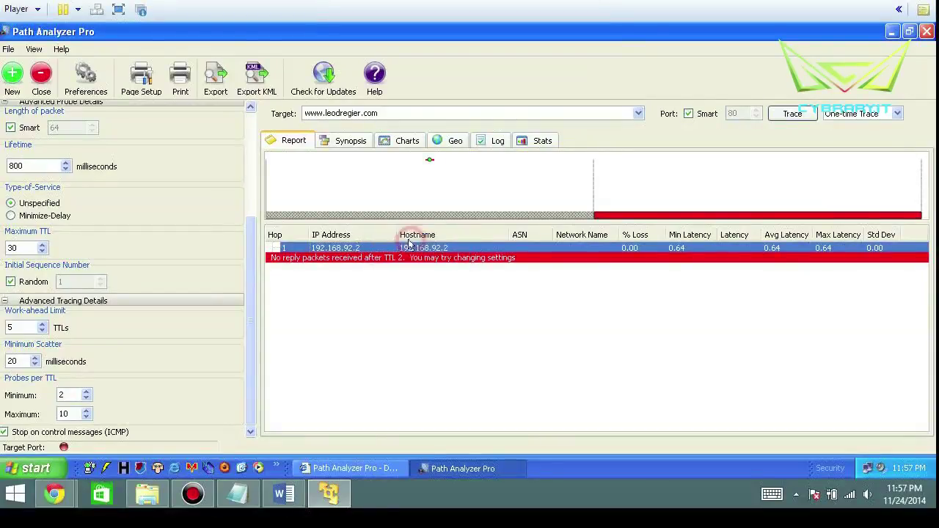
pyautogui.rightClick(382, 253)
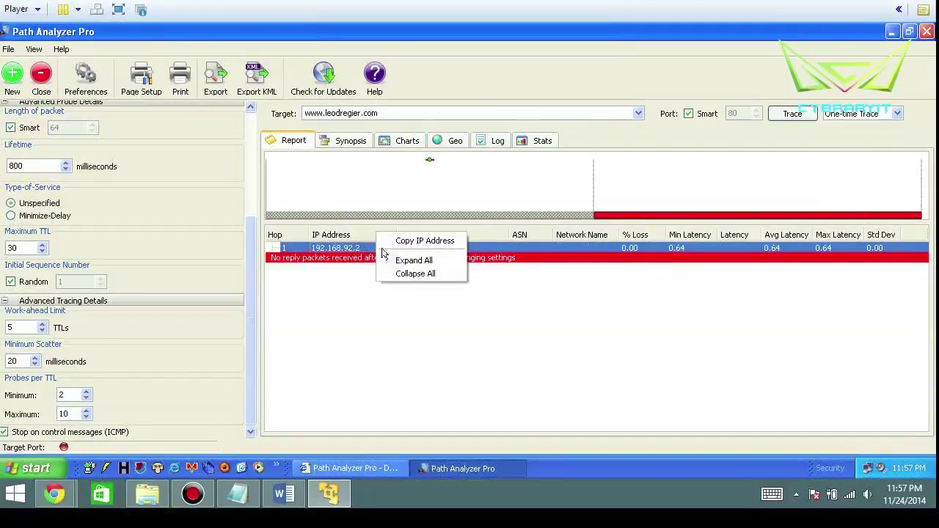
pyautogui.click(343, 251)
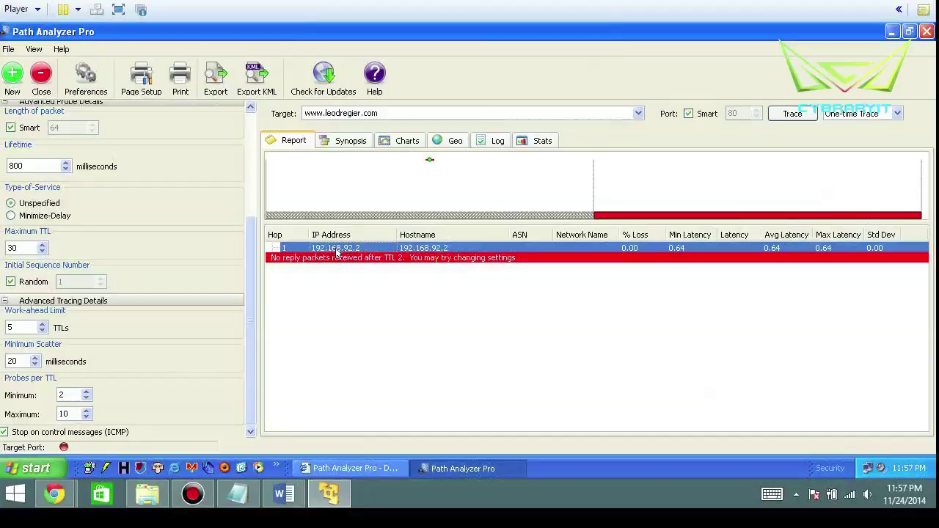
# Examine the trace synopsis and compare the latency chart styles, leaving the solid bar chart selected.
pyautogui.click(346, 140)
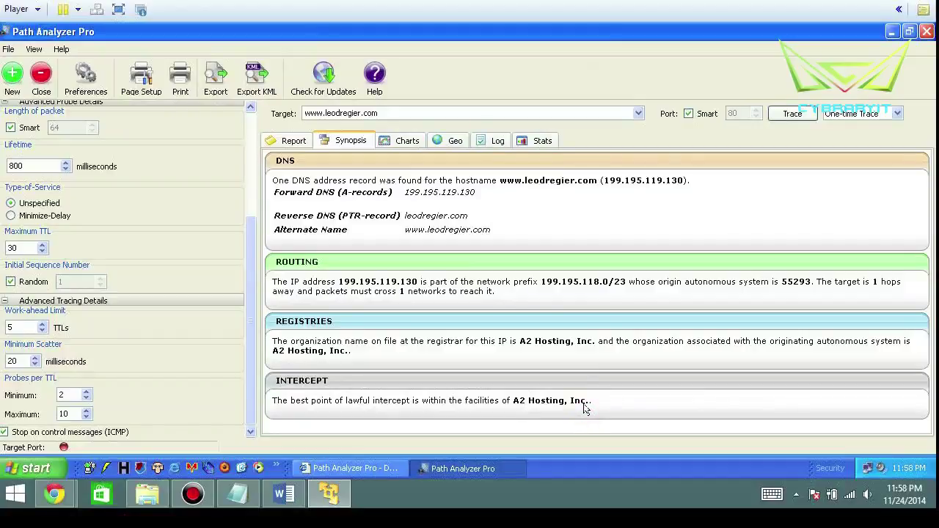
pyautogui.click(404, 141)
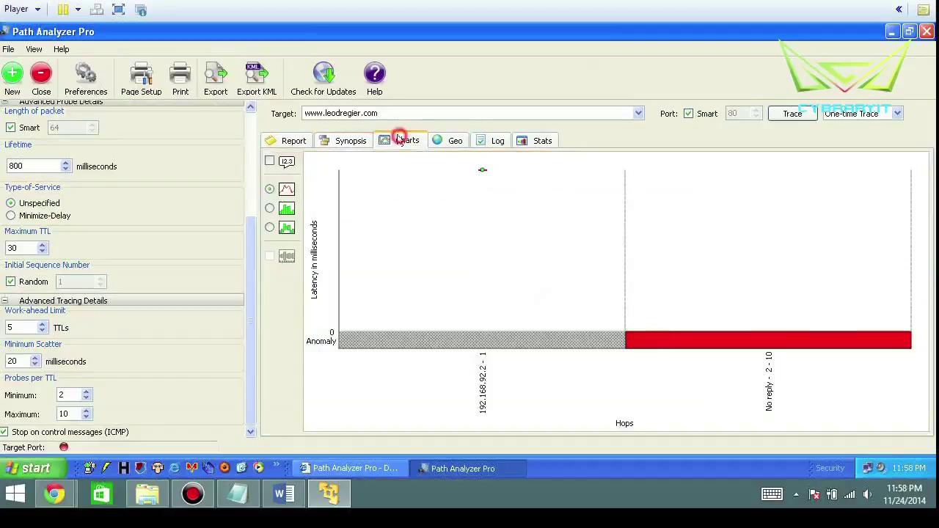
pyautogui.click(269, 209)
pyautogui.click(269, 229)
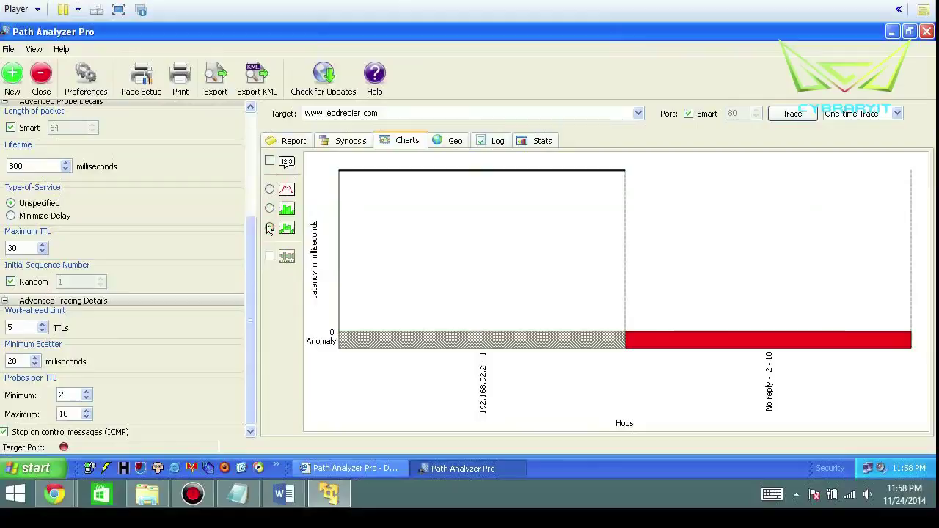
pyautogui.click(269, 209)
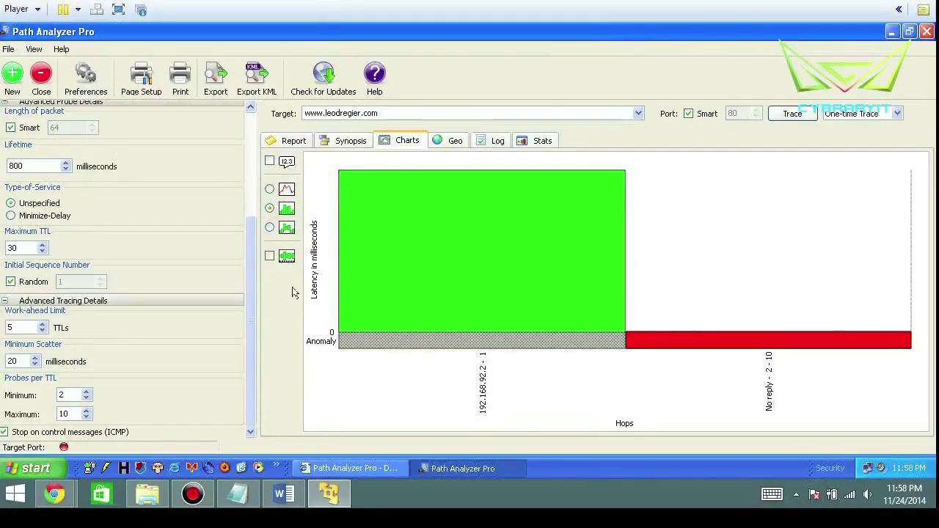
# Rerun the trace to the same target and switch the latency chart to the line style.
pyautogui.click(794, 113)
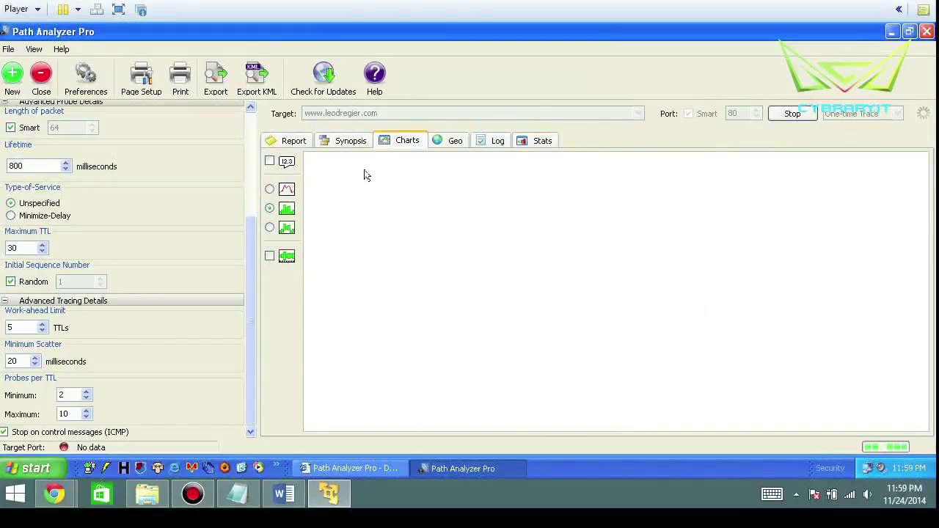
pyautogui.click(270, 190)
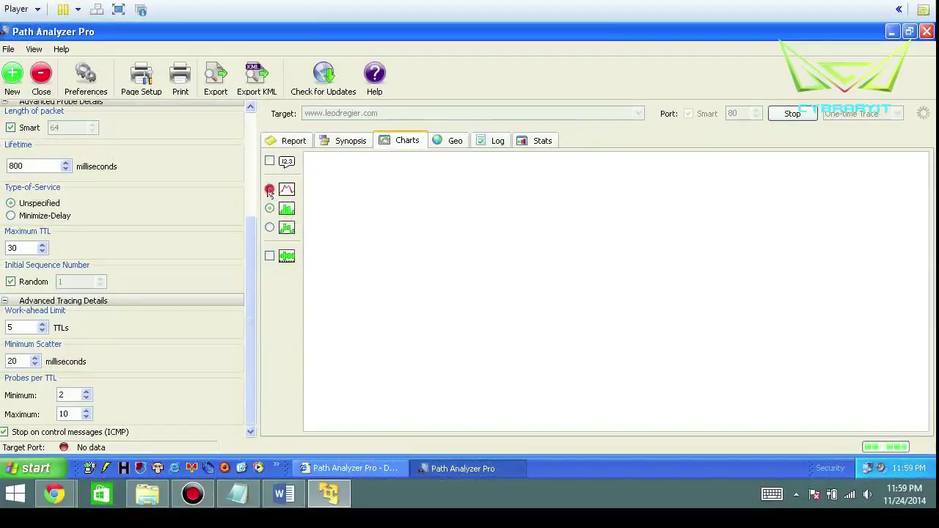
# Switch the latency chart to the floating bar style and view the geographic map of the trace.
pyautogui.click(269, 227)
pyautogui.click(451, 140)
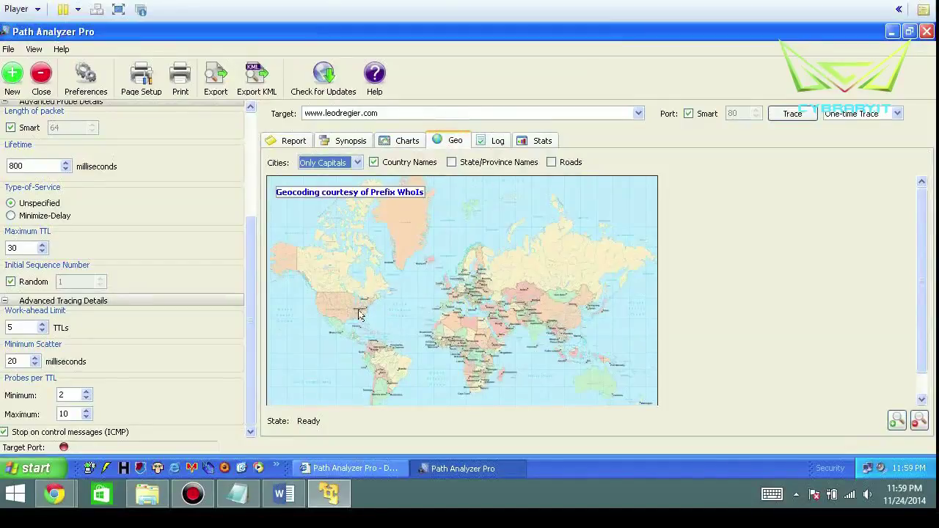
# Review the current trace log from its beginning and copy its entire text.
pyautogui.click(493, 140)
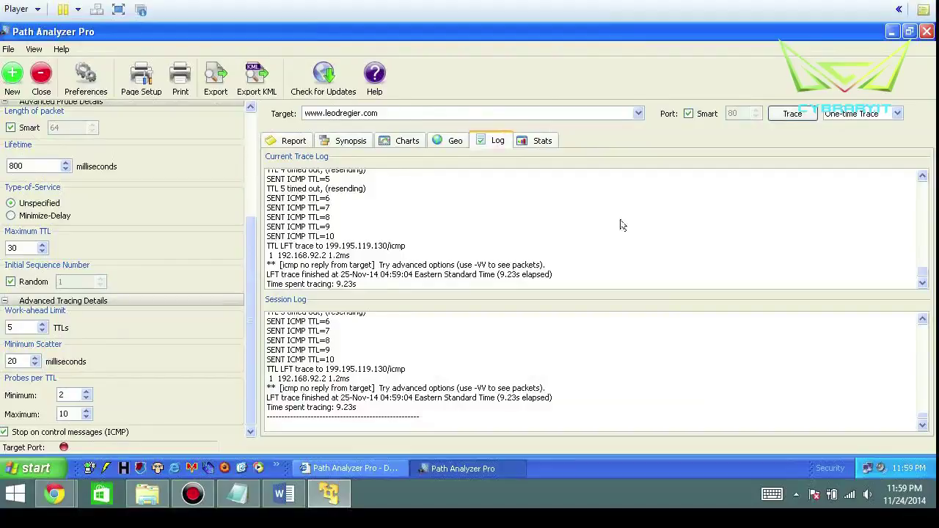
pyautogui.click(922, 276)
pyautogui.moveTo(922, 276); pyautogui.dragTo(925, 183)
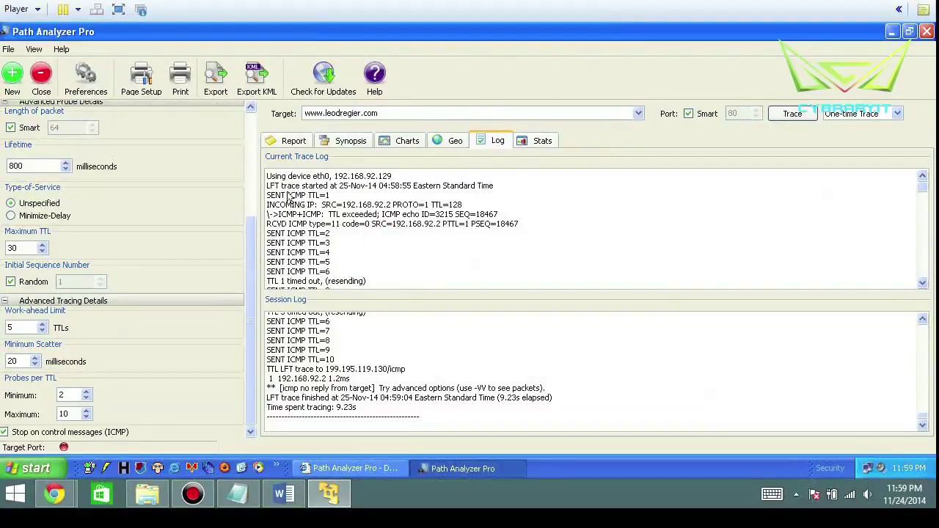
pyautogui.moveTo(275, 177); pyautogui.dragTo(342, 280)
pyautogui.rightClick(298, 219)
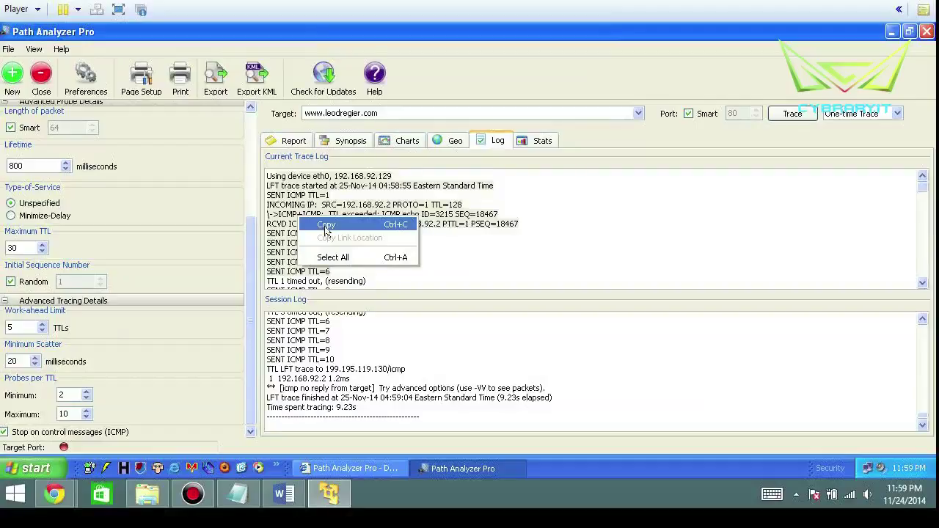
pyautogui.click(348, 258)
pyautogui.rightClick(304, 220)
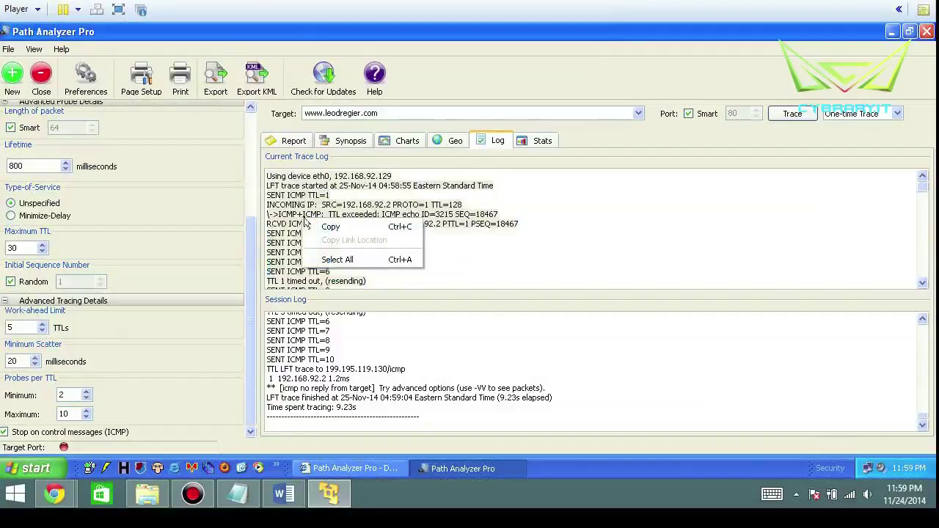
pyautogui.click(329, 235)
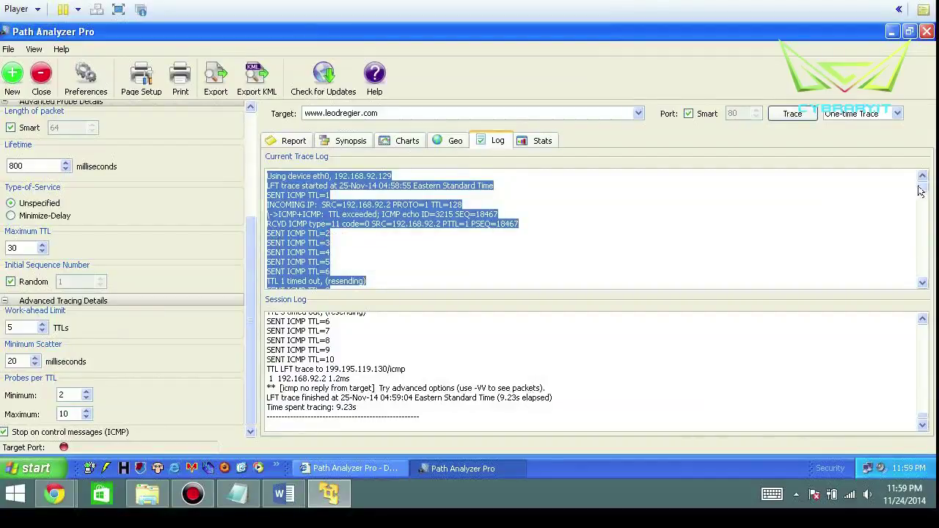
pyautogui.moveTo(923, 188); pyautogui.dragTo(922, 299)
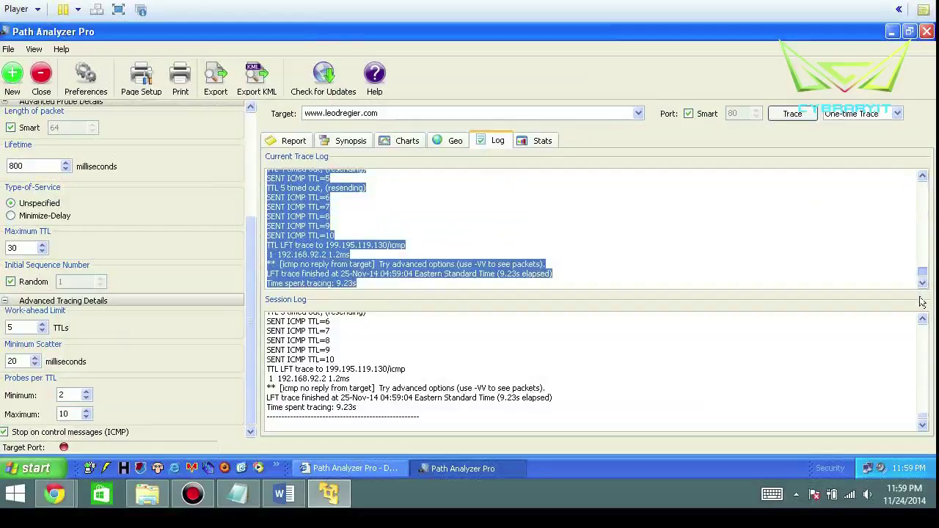
# View the trace statistics and start a Continuous Trace to the same target.
pyautogui.click(543, 141)
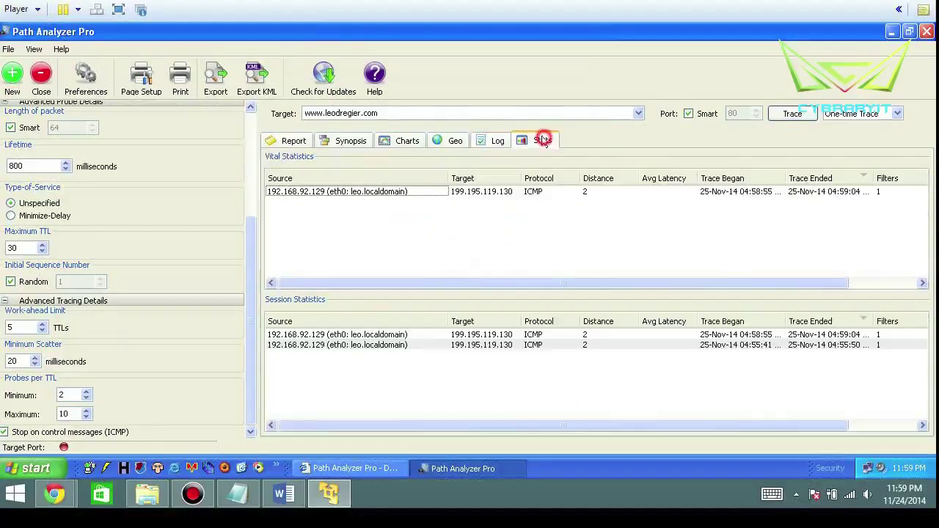
pyautogui.click(411, 192)
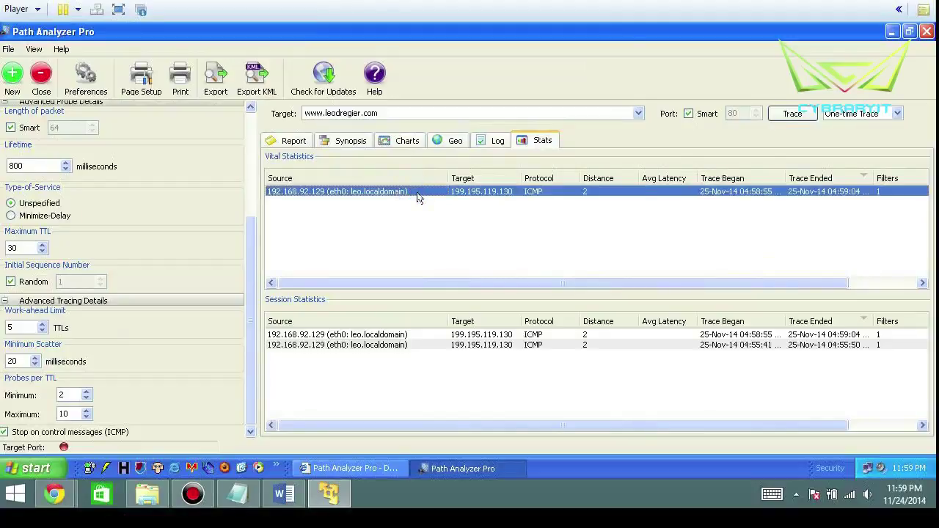
pyautogui.click(896, 114)
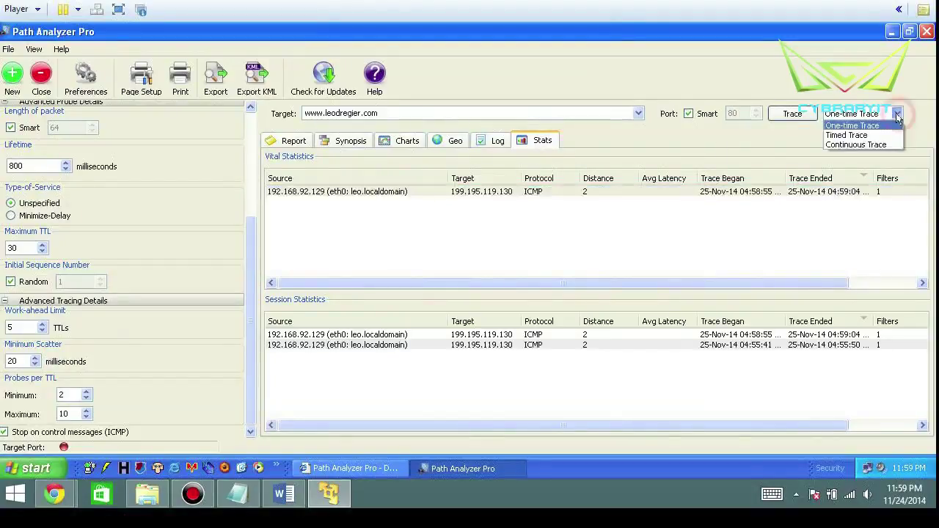
pyautogui.click(869, 144)
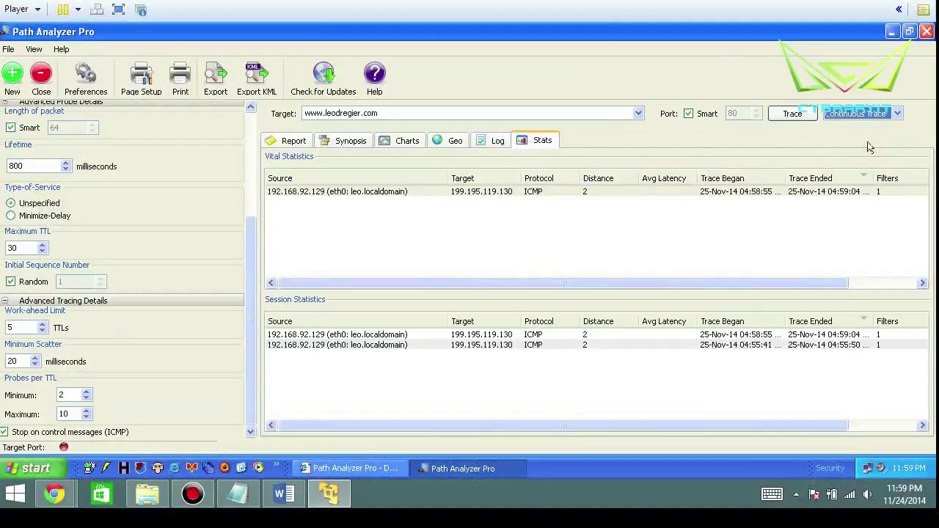
pyautogui.click(793, 114)
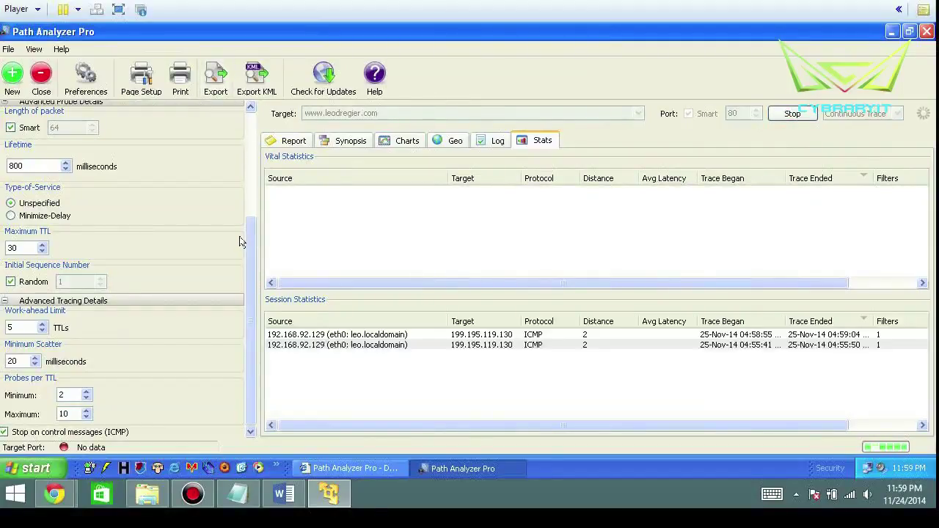
# Examine the standard trace options and the General, Ports, Display, Geo, Data Sources and License preferences, closing the preferences without saving.
pyautogui.moveTo(246, 241); pyautogui.dragTo(250, 136)
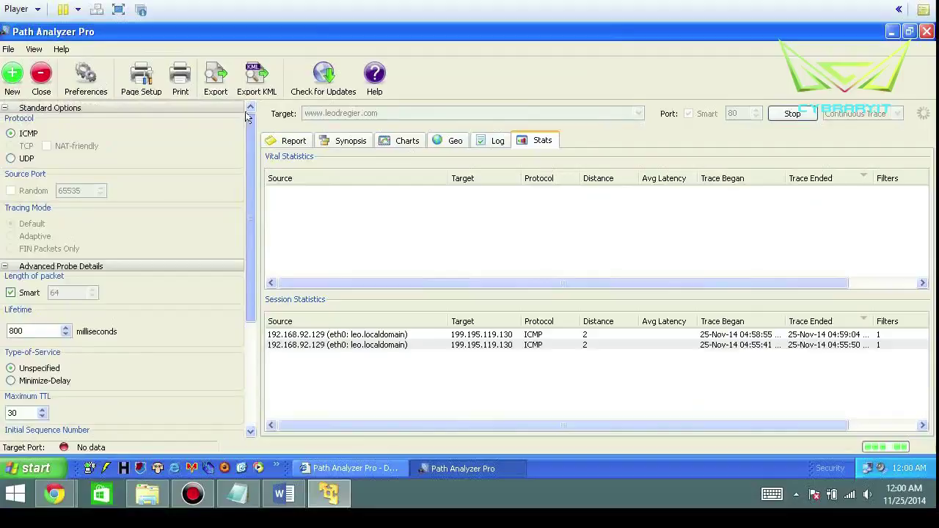
pyautogui.click(215, 38)
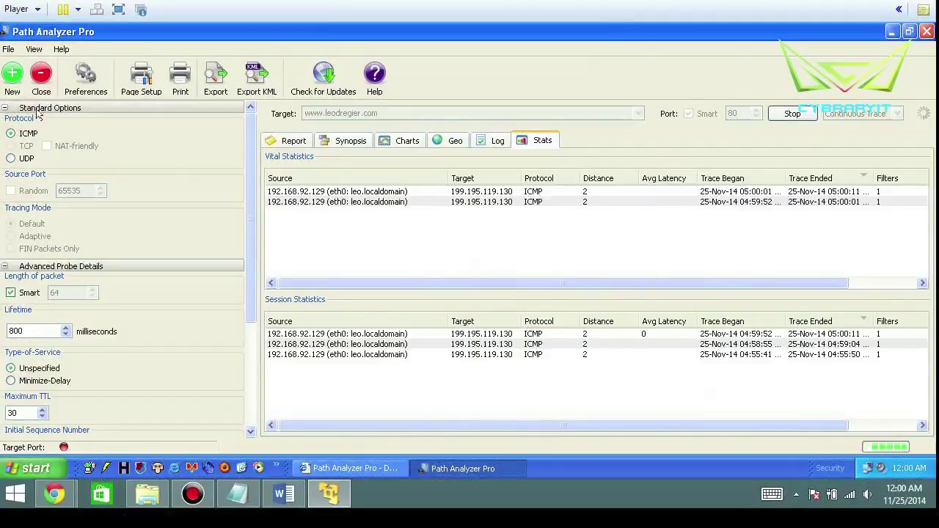
pyautogui.click(73, 81)
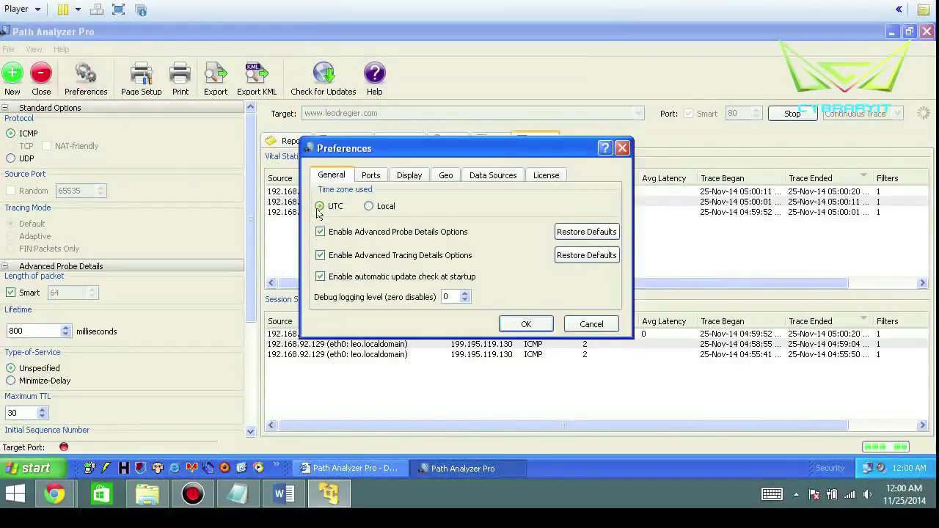
pyautogui.click(367, 207)
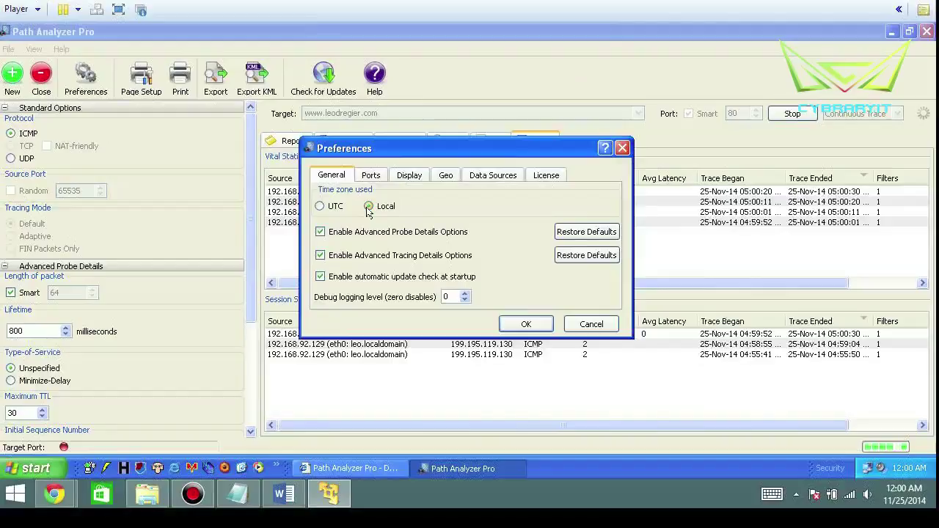
pyautogui.click(320, 207)
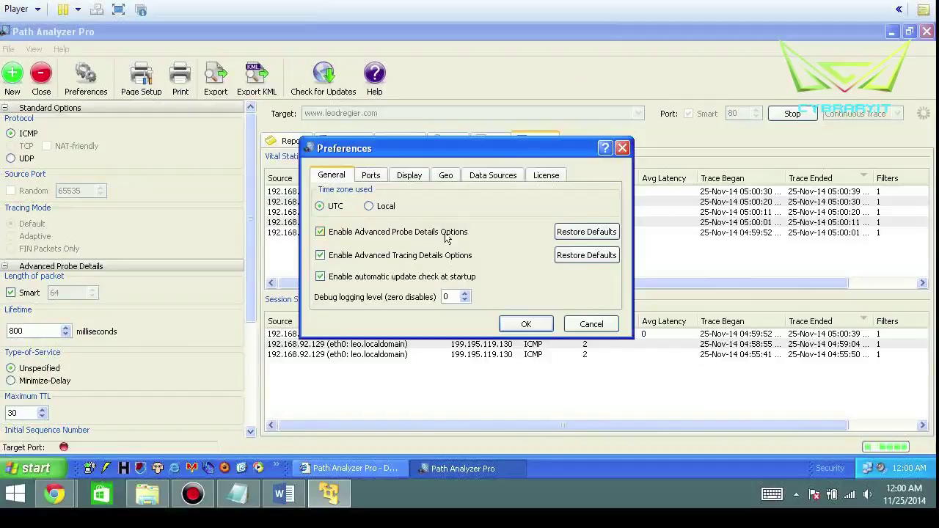
pyautogui.click(370, 177)
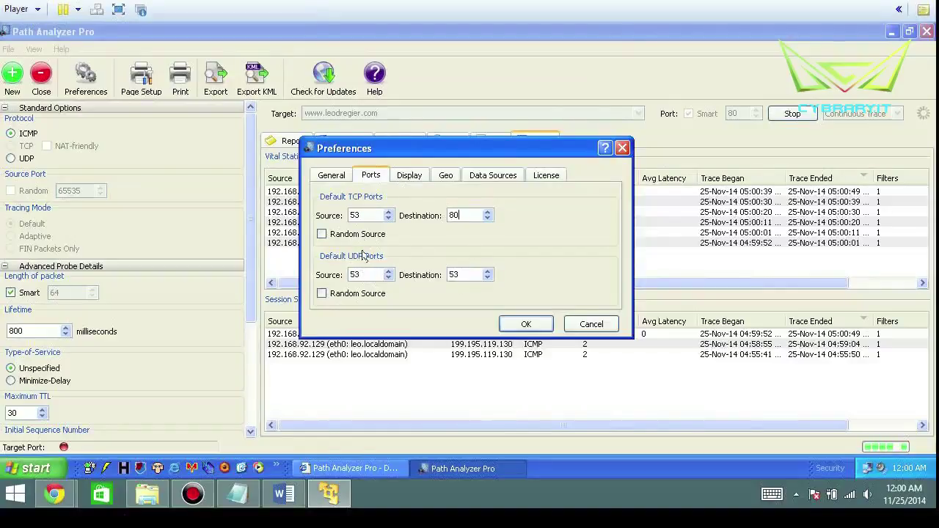
pyautogui.click(411, 178)
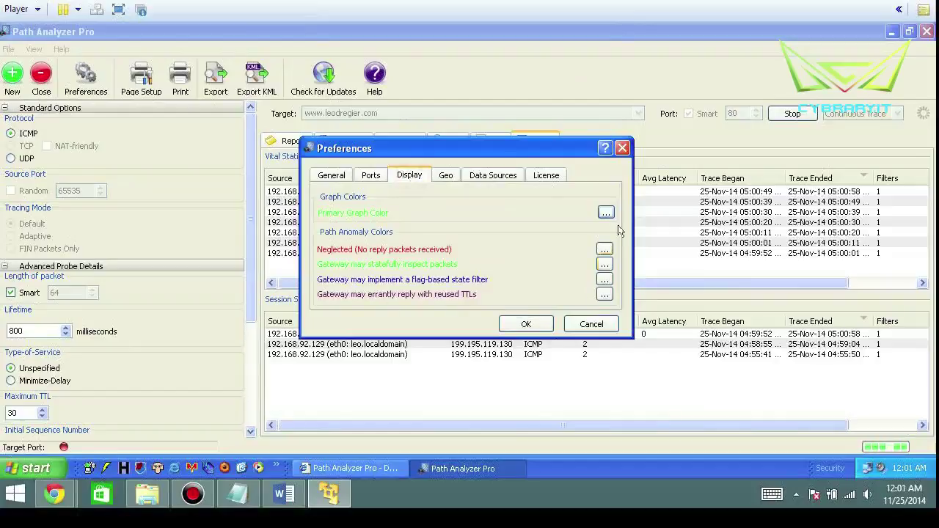
pyautogui.click(448, 175)
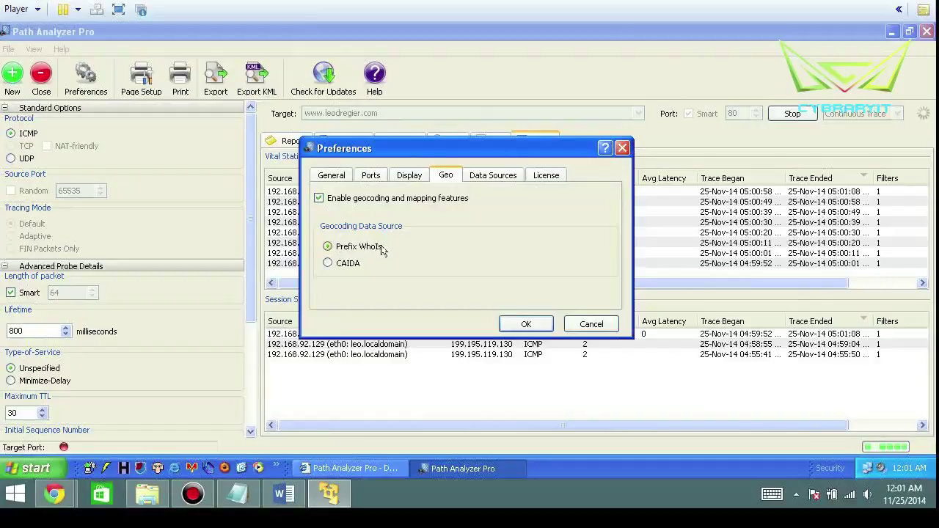
pyautogui.click(495, 176)
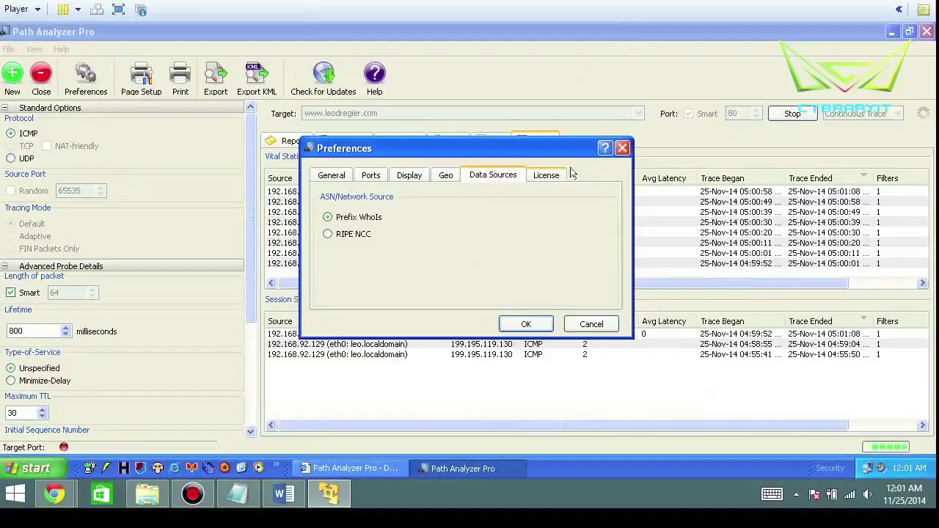
pyautogui.click(542, 175)
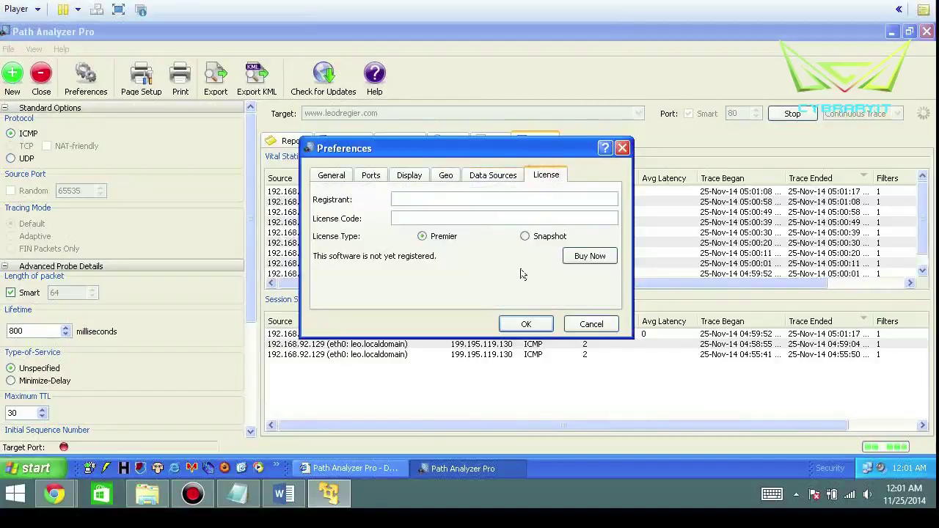
pyautogui.click(591, 324)
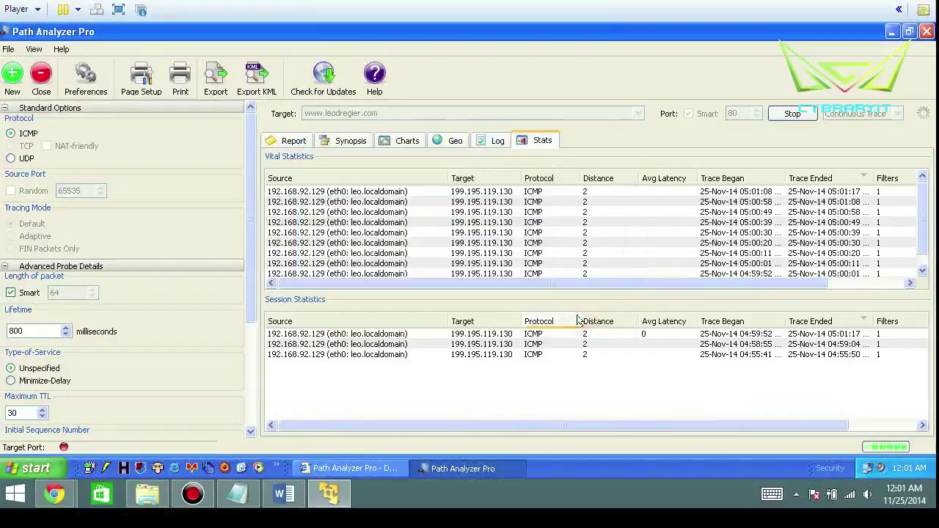
# Stop the continuous trace and select the second entry in the vital statistics.
pyautogui.click(414, 202)
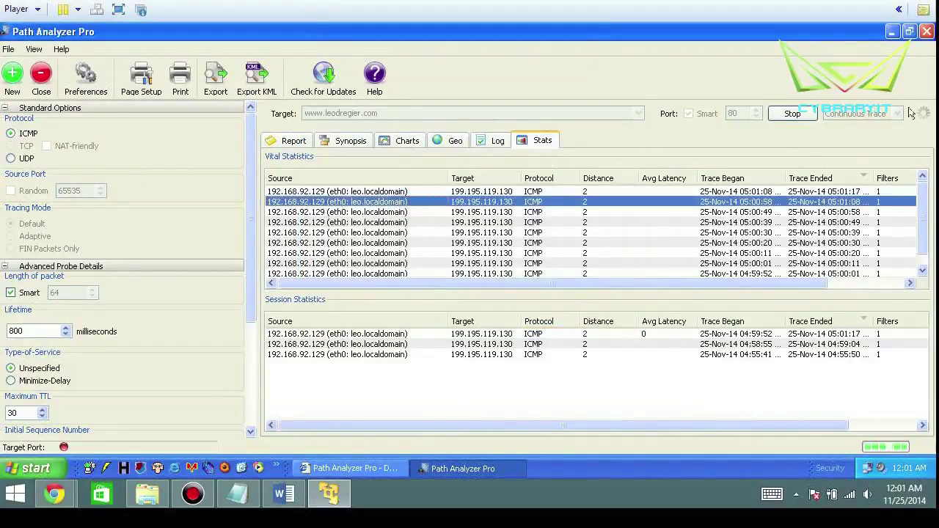
pyautogui.click(792, 113)
pyautogui.click(546, 202)
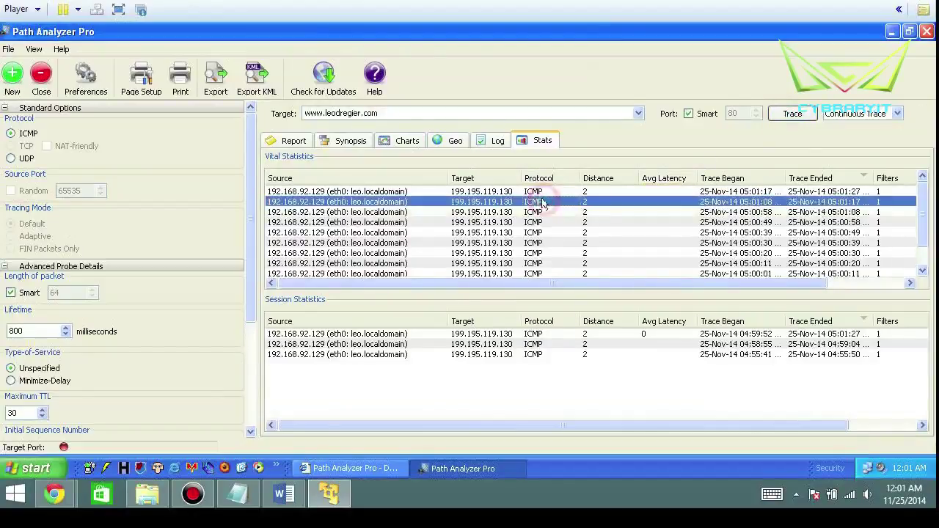
# Examine the latency graph and hop entries in the continuous trace report, plus the DNS, routing, registry and intercept synopsis.
pyautogui.click(283, 140)
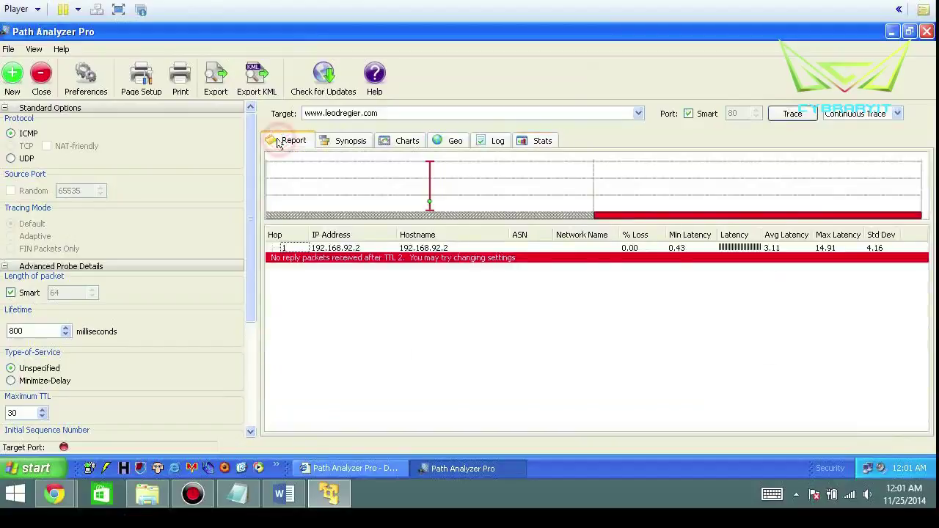
pyautogui.click(430, 202)
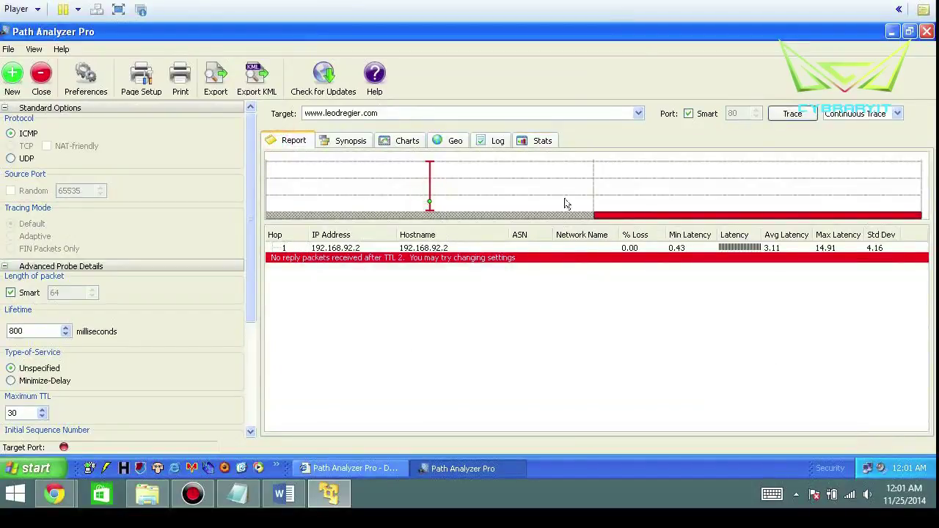
pyautogui.click(631, 193)
pyautogui.click(533, 191)
pyautogui.click(351, 143)
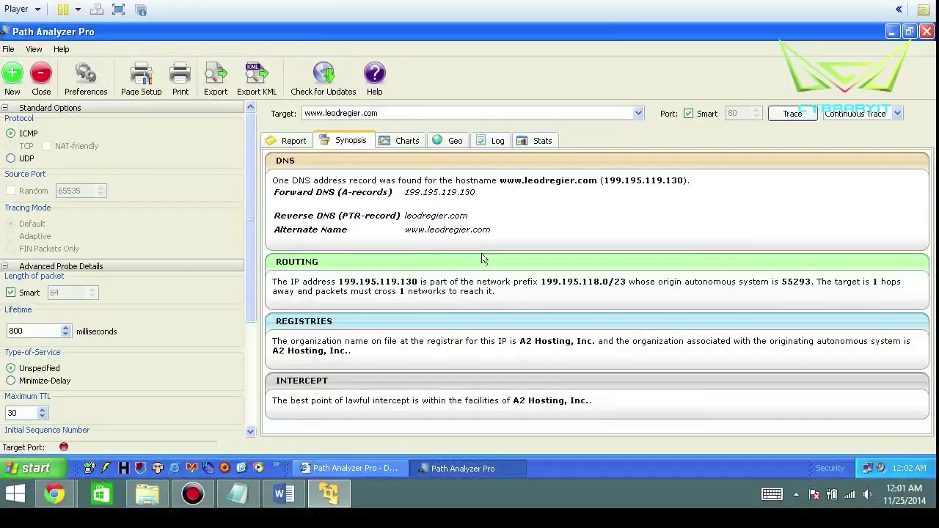
# Compare the solid bar and line styles on the continuous trace's latency chart, leaving the line style selected.
pyautogui.click(402, 138)
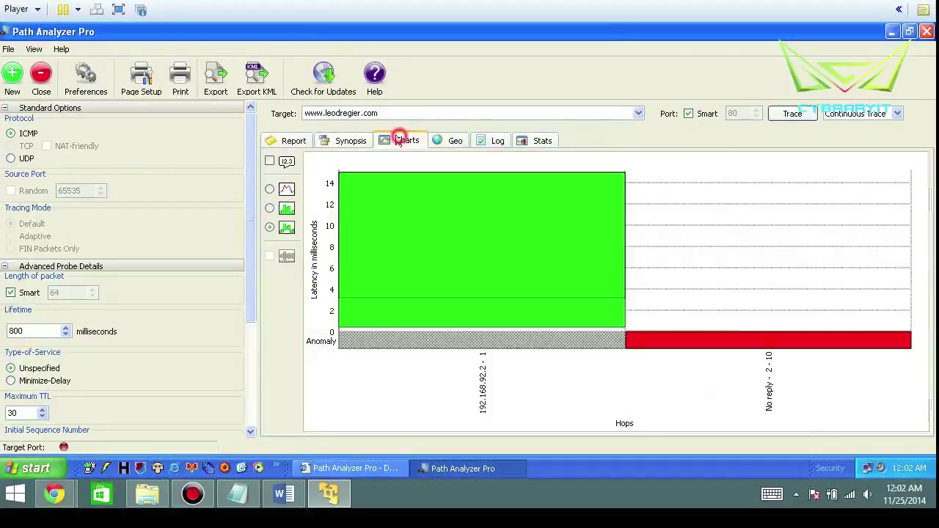
pyautogui.click(270, 208)
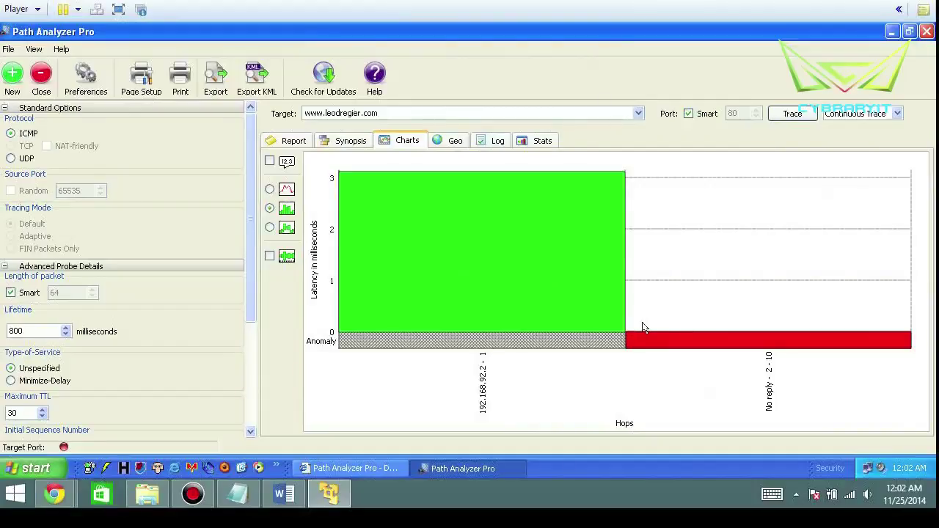
pyautogui.click(269, 190)
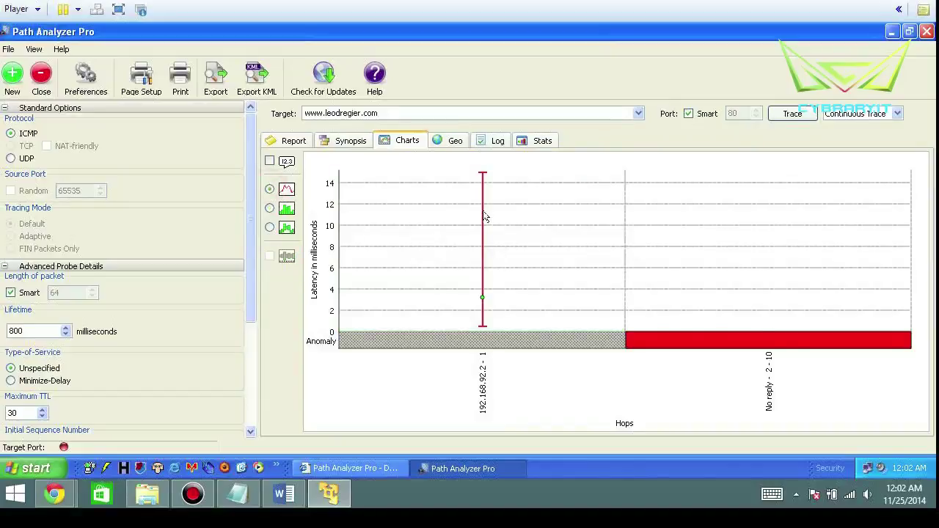